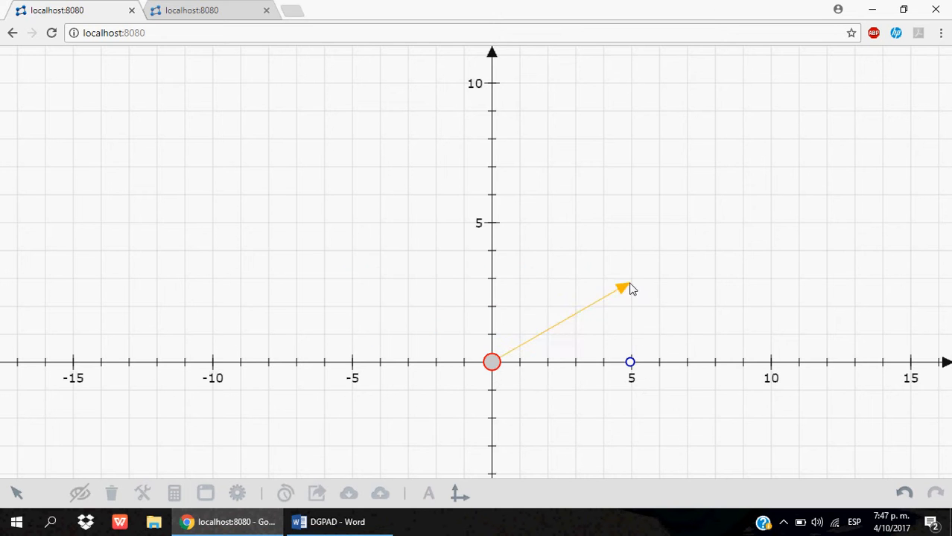
- Finish the vector from the origin to (5, 0) and place free points at (-9, 3) and (-7, 6) for a triangle
click(631, 363)
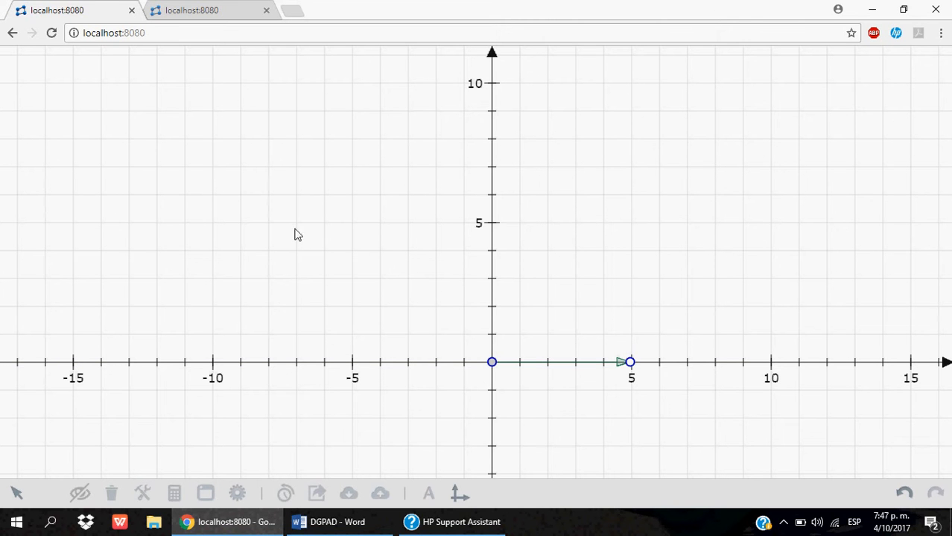
click(240, 278)
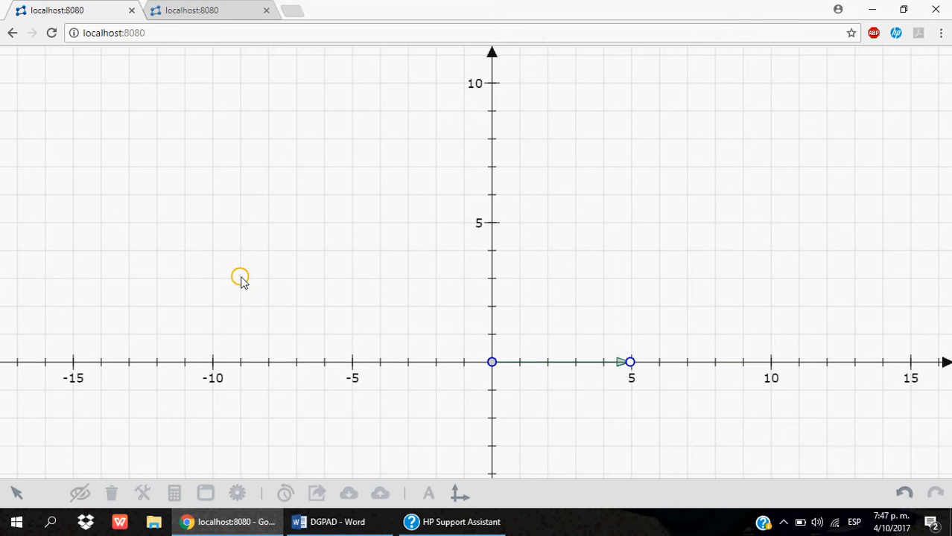
click(298, 195)
- Create a filled triangle polygon through the points (-9, 3), (-7, 6) and (-6, 3)
click(240, 279)
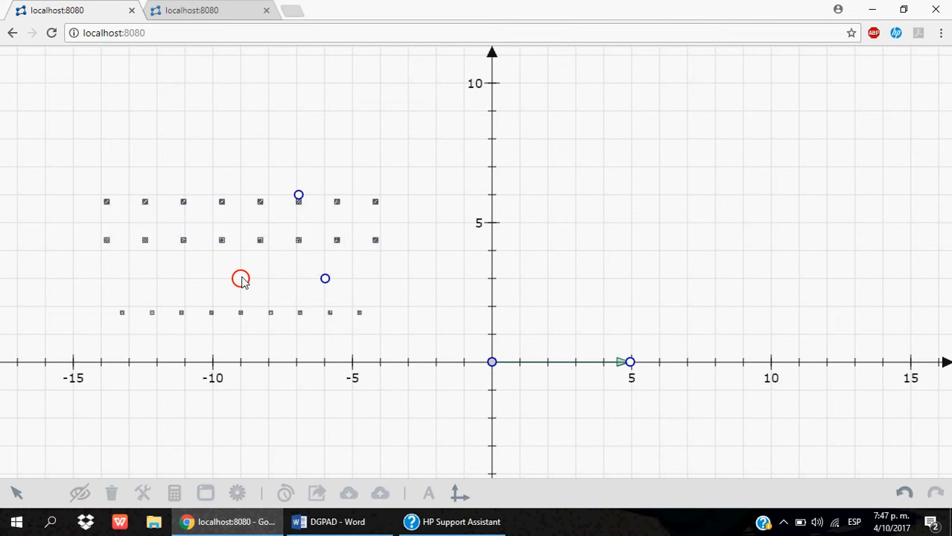
click(304, 243)
click(299, 196)
click(325, 279)
click(240, 279)
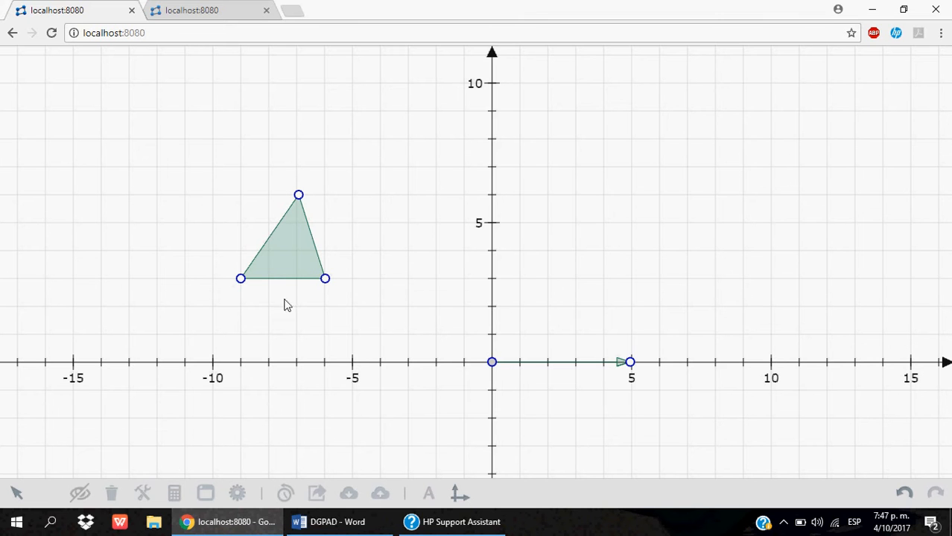
- Apply the library's Traslación macro to the triangle vertex (-9, 3), using the vector from the origin to (5, 0)
click(143, 495)
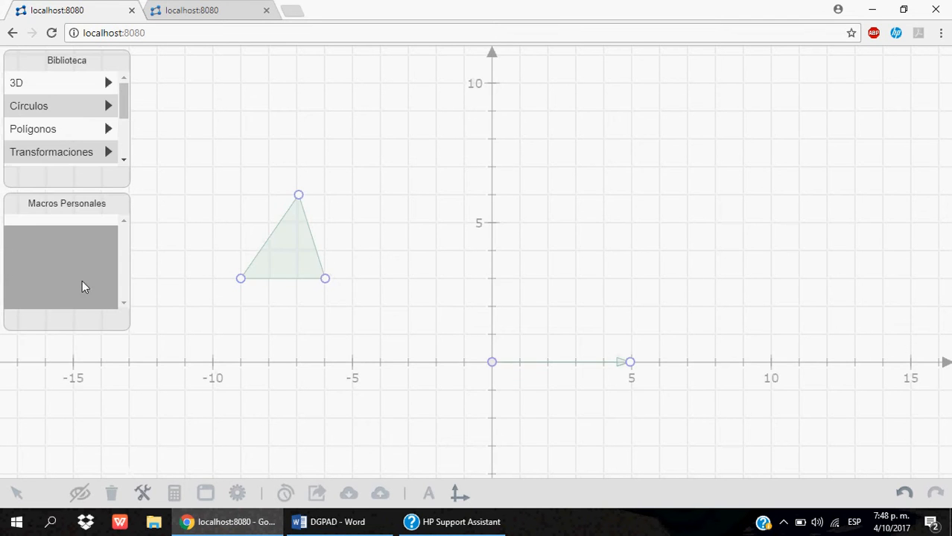
click(103, 158)
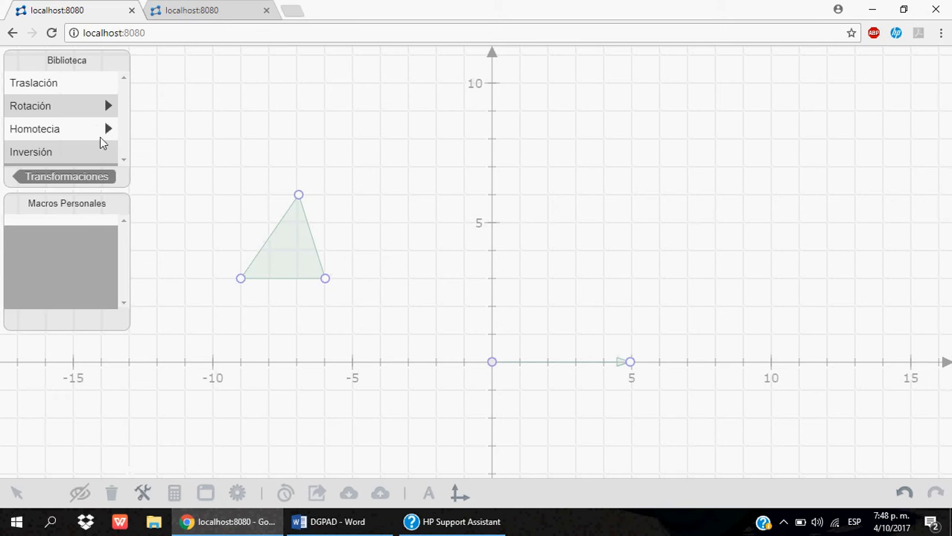
click(91, 82)
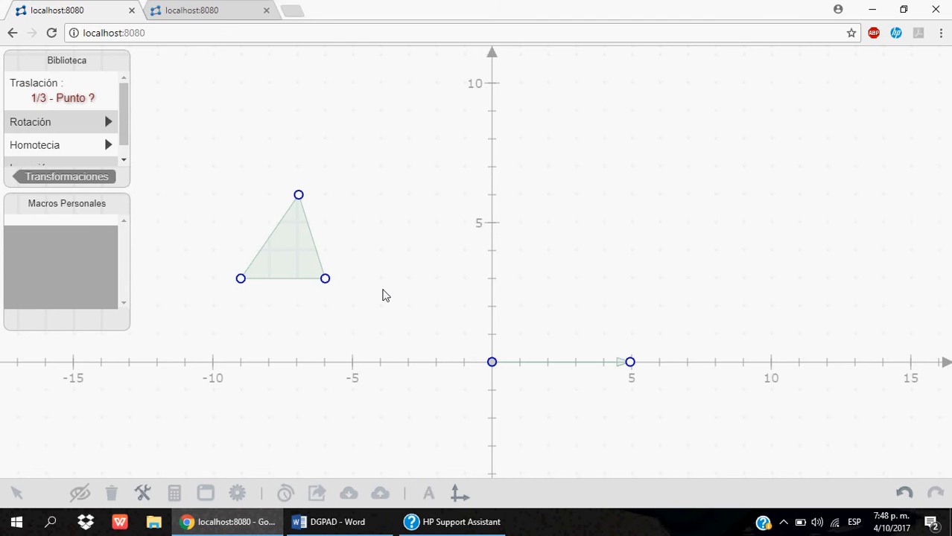
click(491, 362)
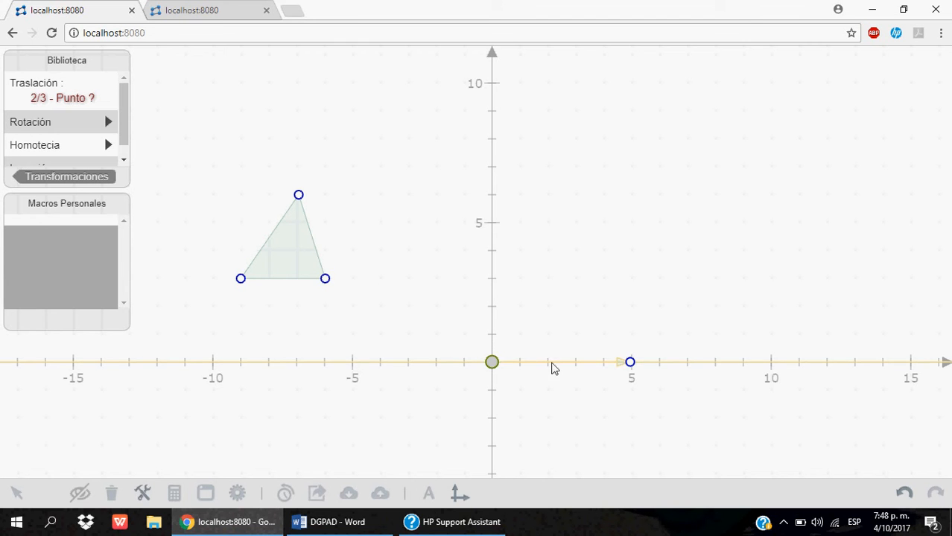
click(631, 363)
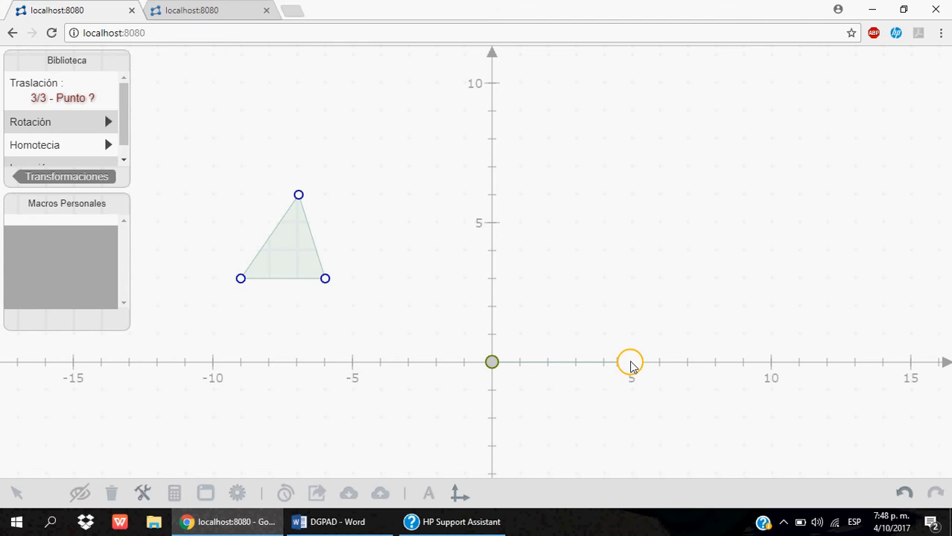
click(241, 280)
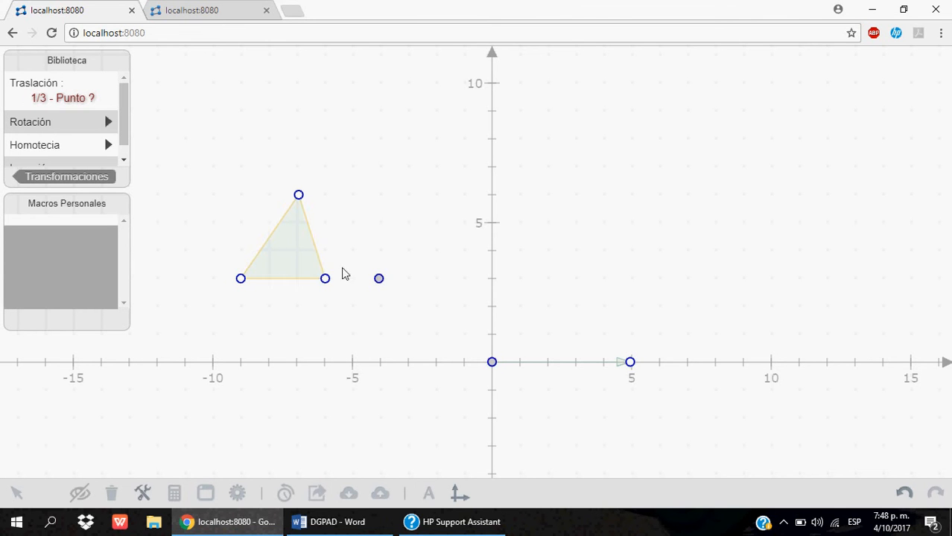
- Translate the triangle's other two vertices, (-6, 3) and (-7, 6), by the same vector and close the macro library
click(493, 365)
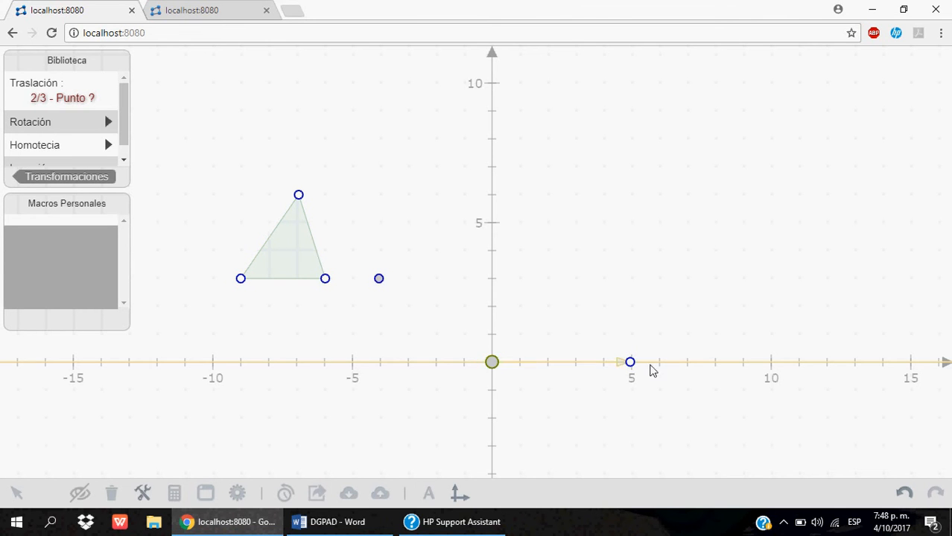
click(631, 365)
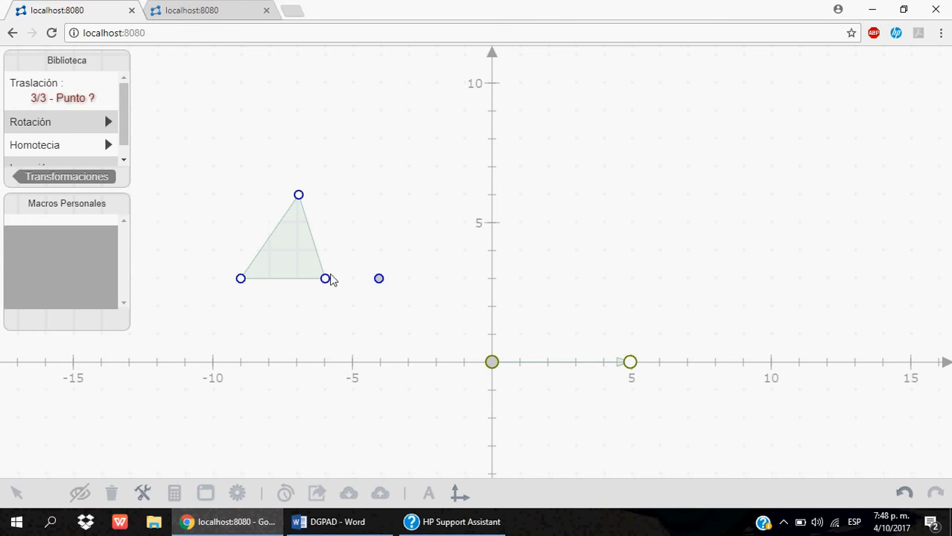
click(325, 278)
click(491, 365)
click(630, 364)
click(298, 195)
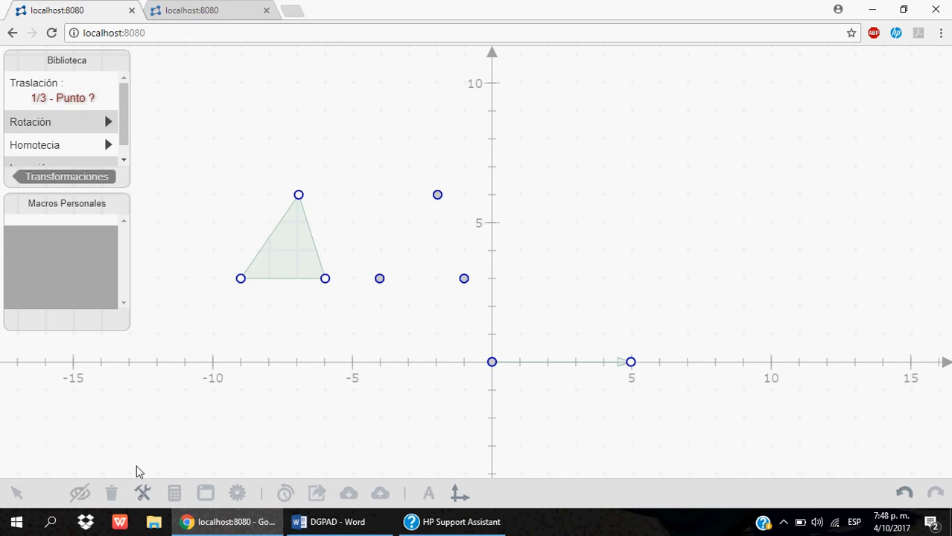
click(144, 497)
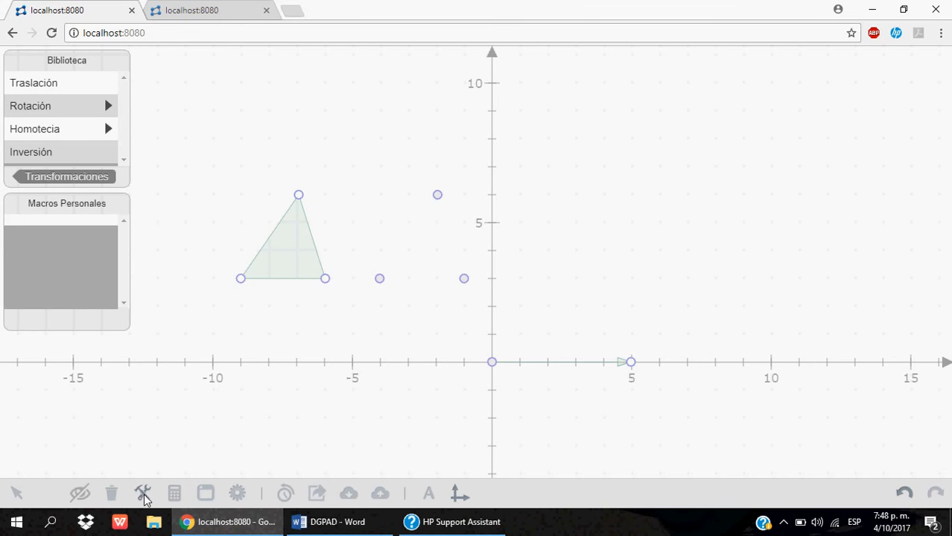
click(143, 497)
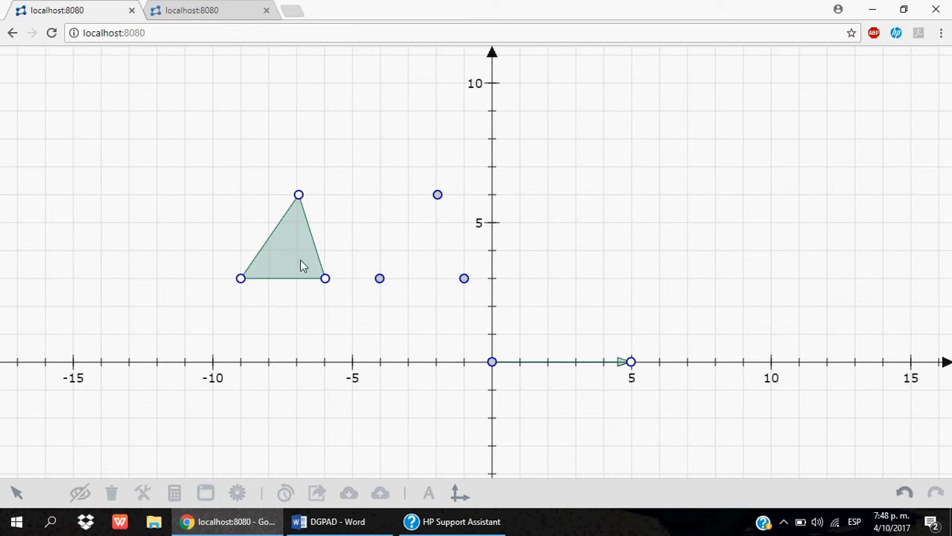
- Create a filled triangle polygon through the three translated points
click(382, 281)
click(415, 241)
click(437, 196)
click(437, 157)
click(464, 280)
click(381, 280)
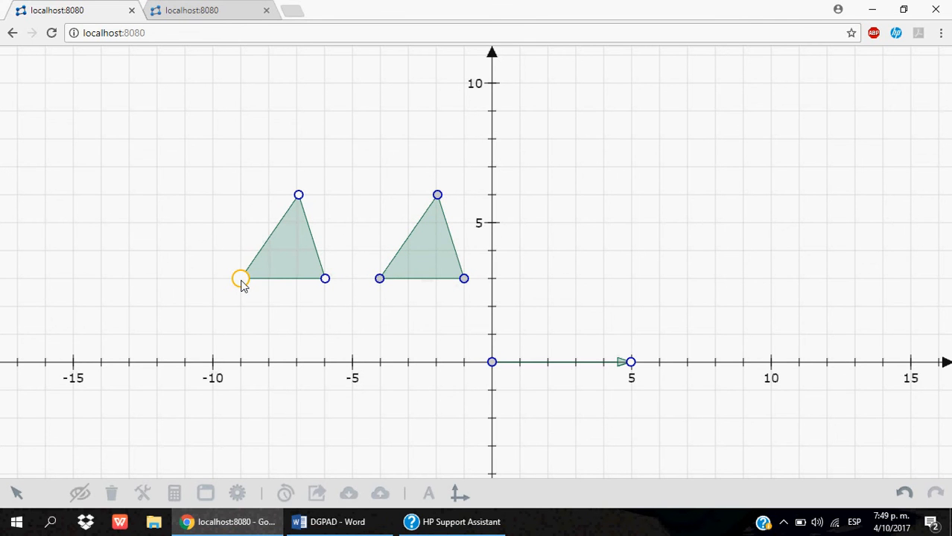
- Move the original triangle's vertices to about (-12, 8), (-12, 3) and (-9, 3) to test the translated copy
drag(242, 285, 159, 144)
drag(298, 195, 160, 283)
drag(326, 282, 245, 274)
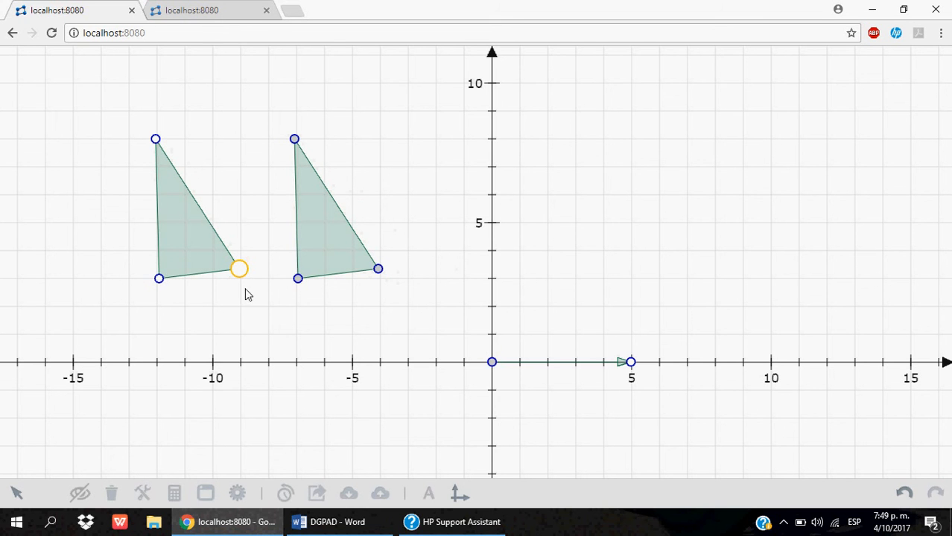
- In the hexagon exercise on the other page, translate the hexagon's lowest vertex with Traslación by the vector from the origin to (-3, 2)
click(219, 7)
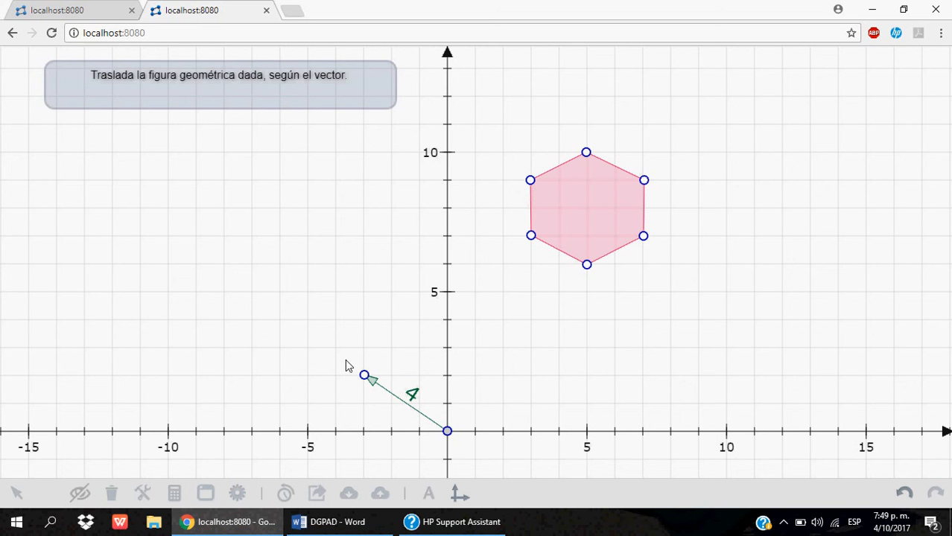
click(783, 521)
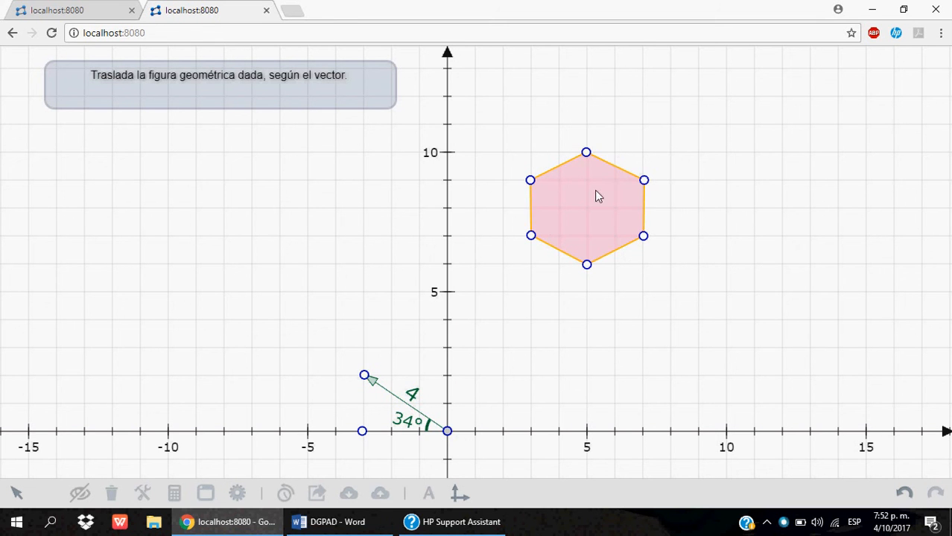
click(147, 493)
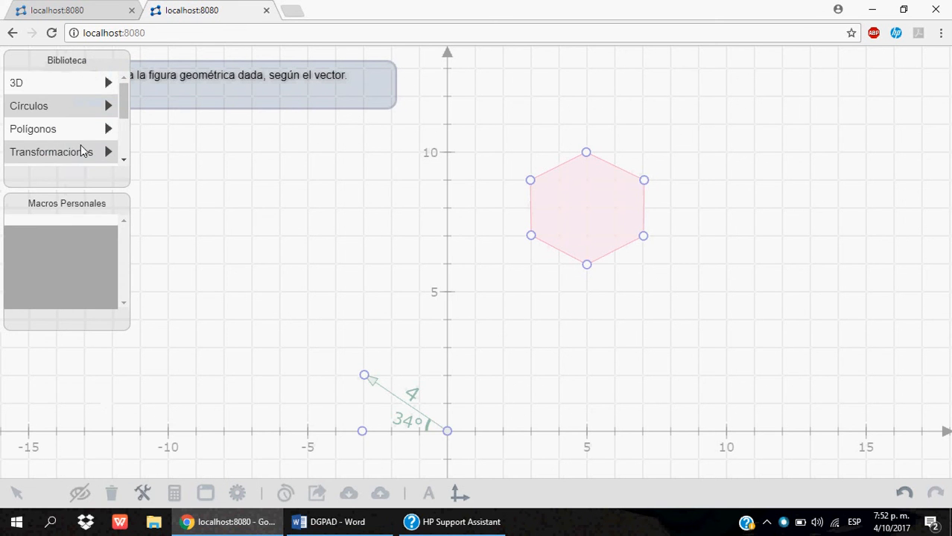
click(86, 152)
click(94, 85)
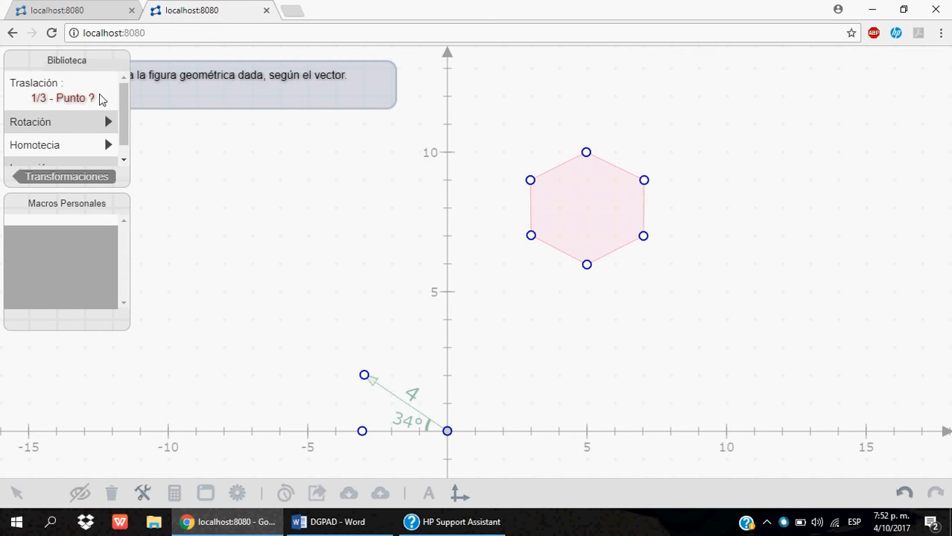
click(447, 432)
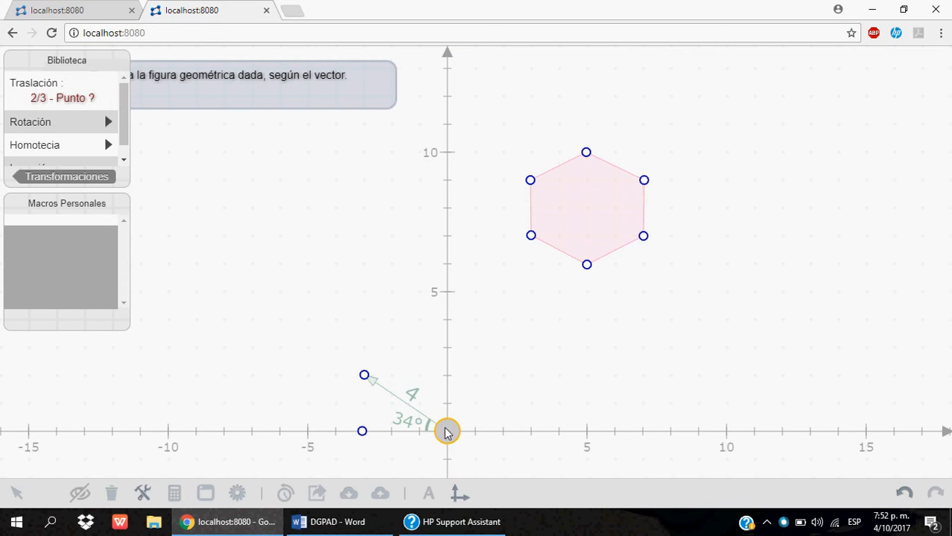
click(363, 374)
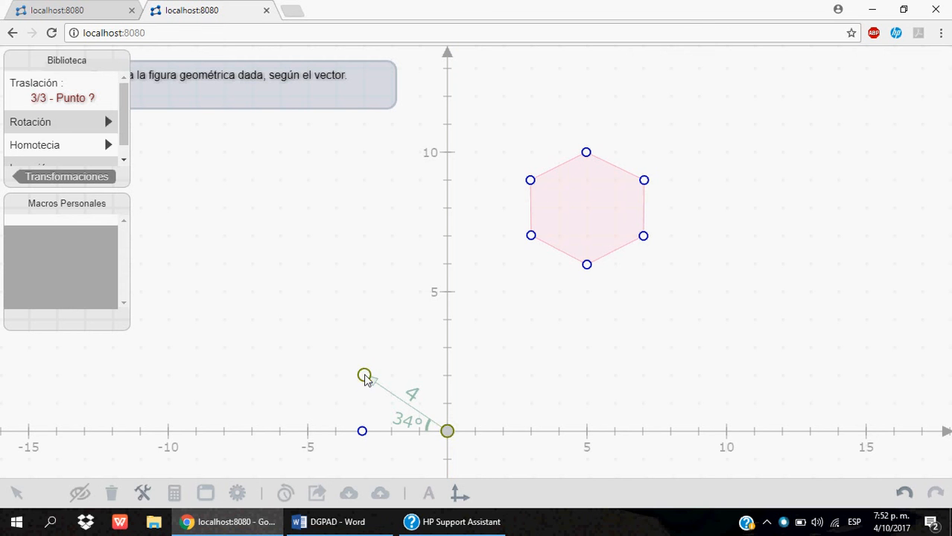
click(587, 266)
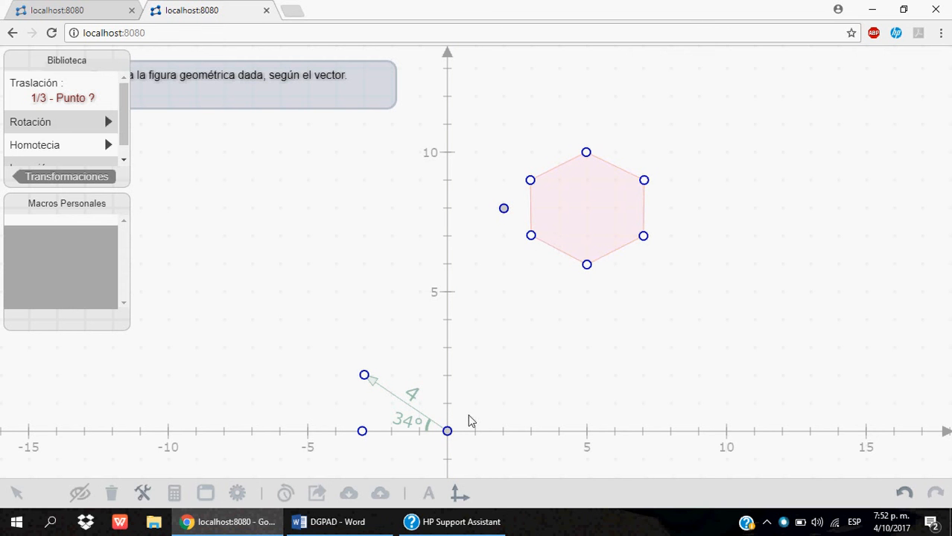
- Translate the hexagon's vertex at (3, 9) by the vector from the origin to (-3, 2), applying the translation twice
click(447, 431)
click(364, 374)
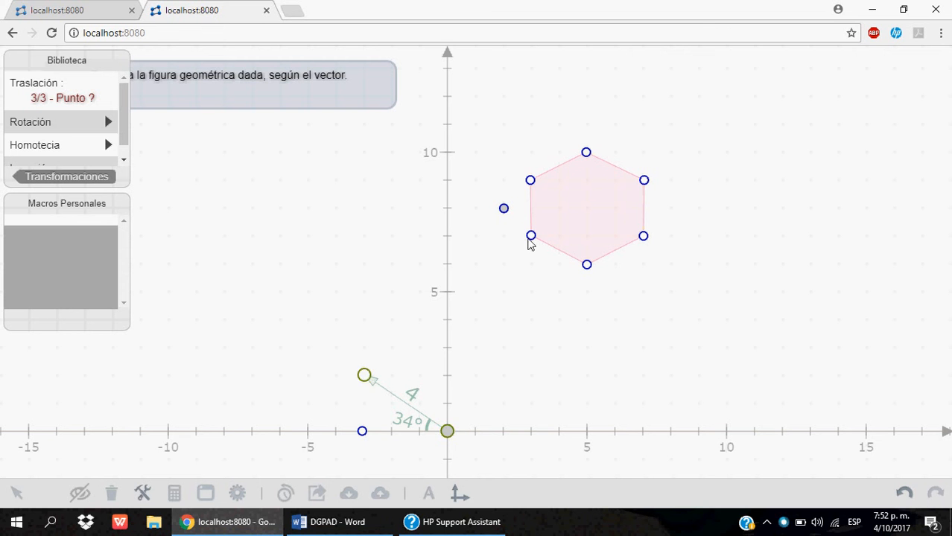
click(530, 181)
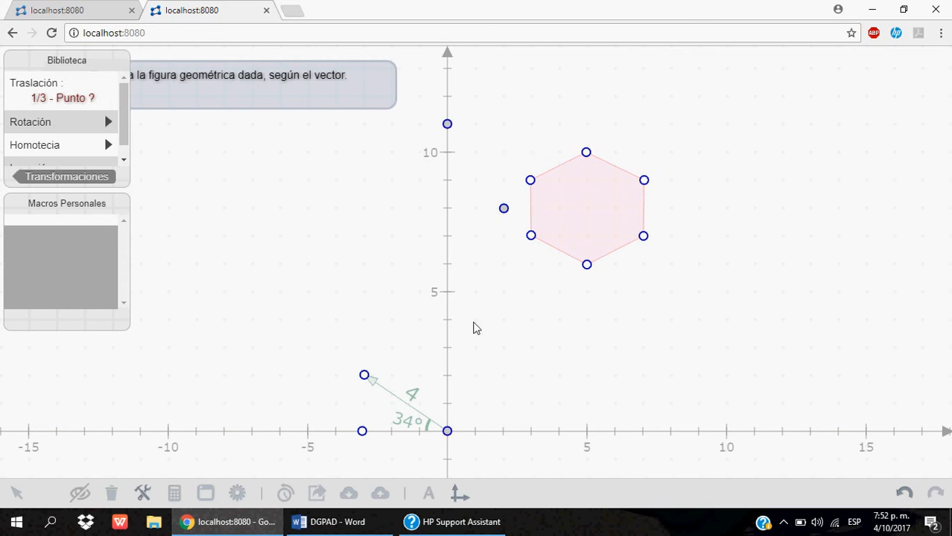
click(449, 433)
click(530, 181)
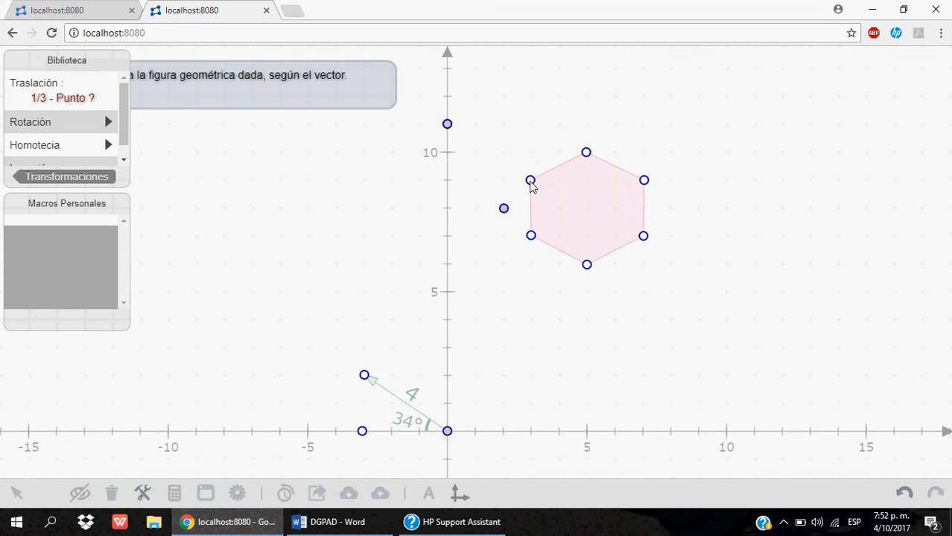
- Translate the hexagon's vertices at (7, 7) and (7, 9) by the vector from the origin to (-3, 2)
click(447, 431)
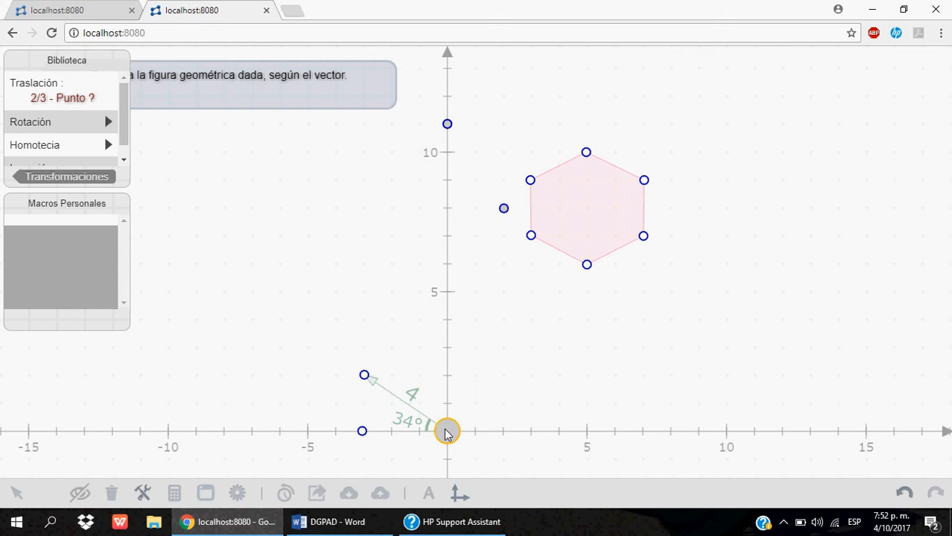
click(364, 374)
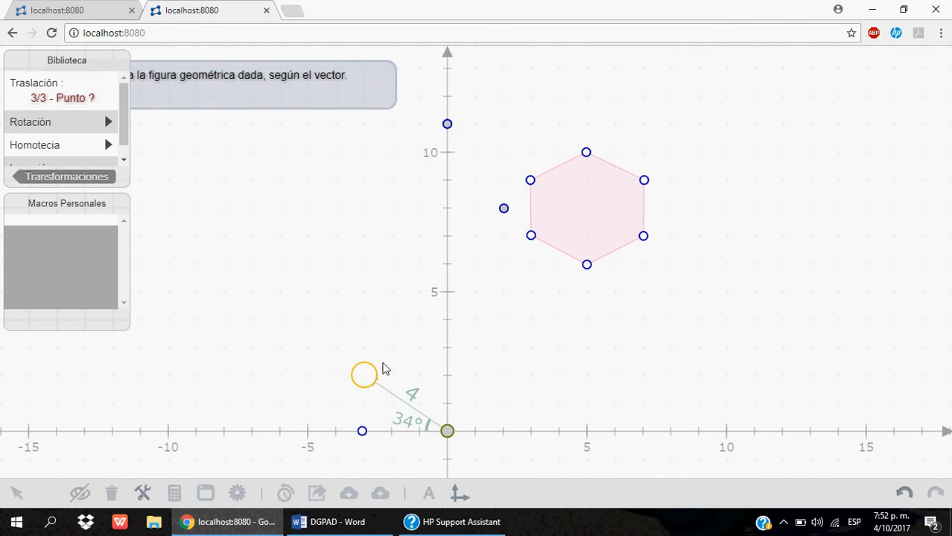
click(644, 236)
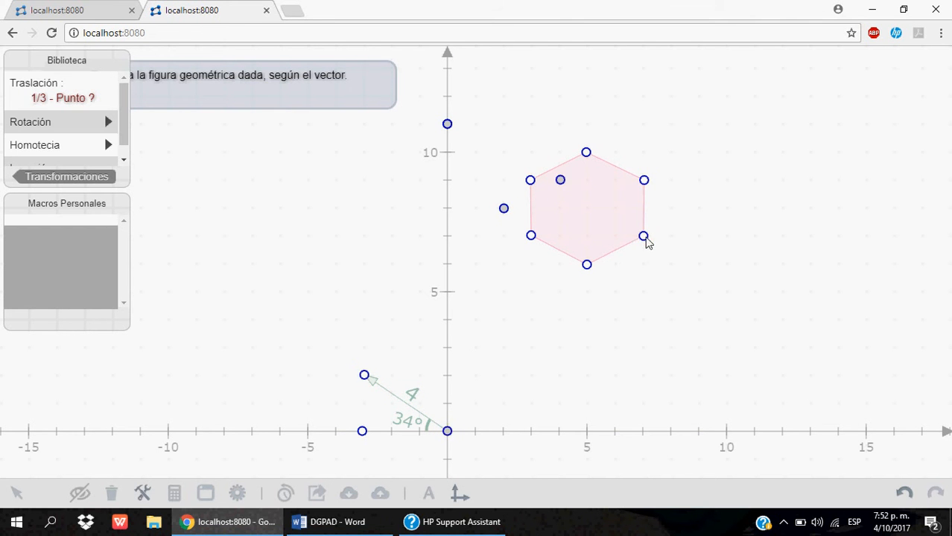
click(447, 431)
click(364, 374)
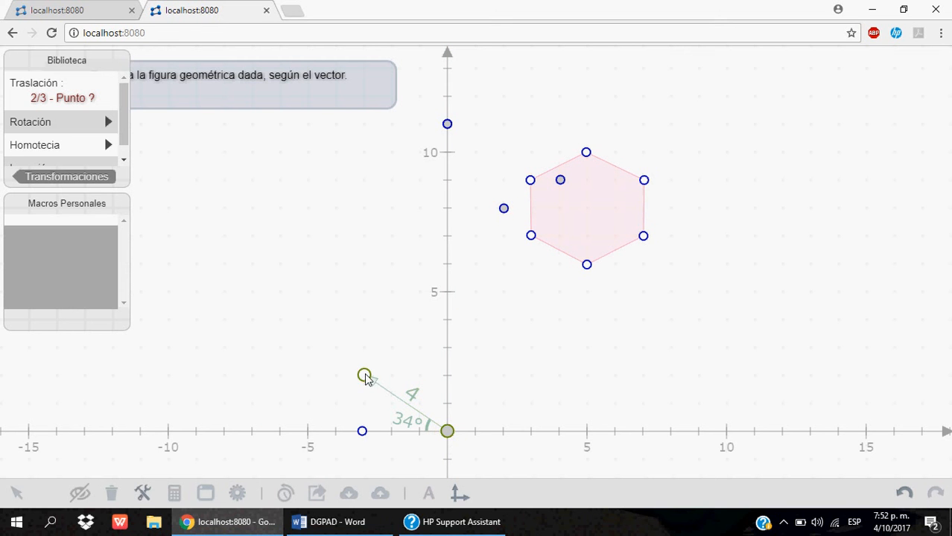
click(643, 180)
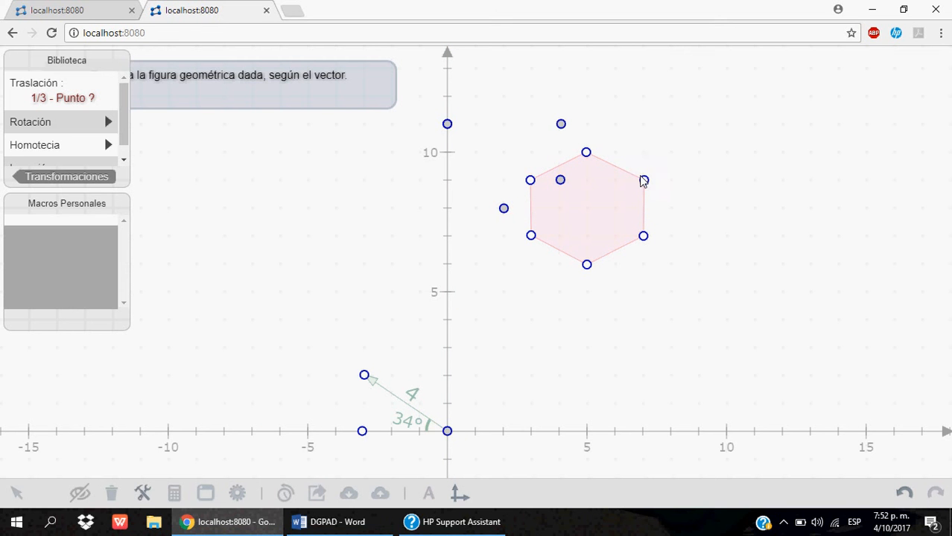
- Translate the hexagon's remaining vertices at (3, 7) and (5, 10) by the same vector and close the macro library
click(447, 431)
click(364, 375)
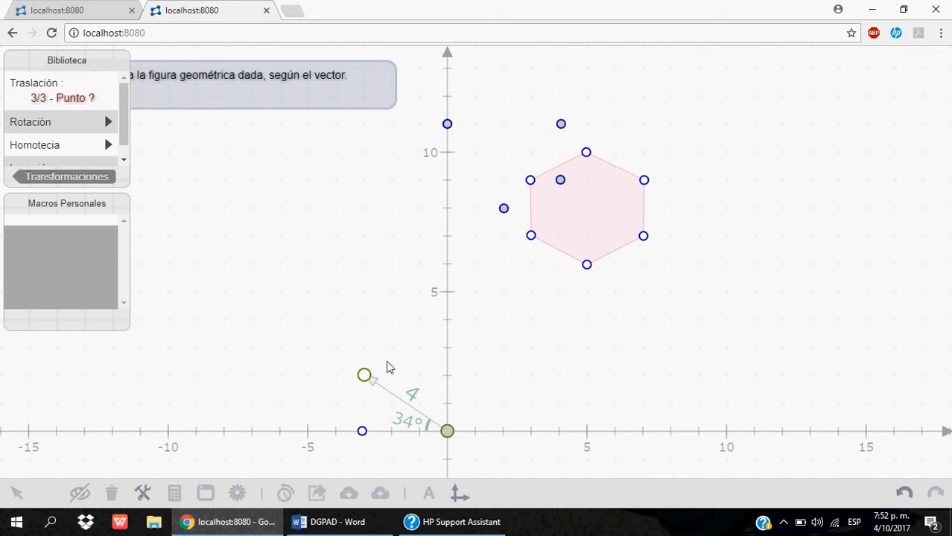
click(530, 236)
click(447, 431)
click(364, 375)
click(586, 152)
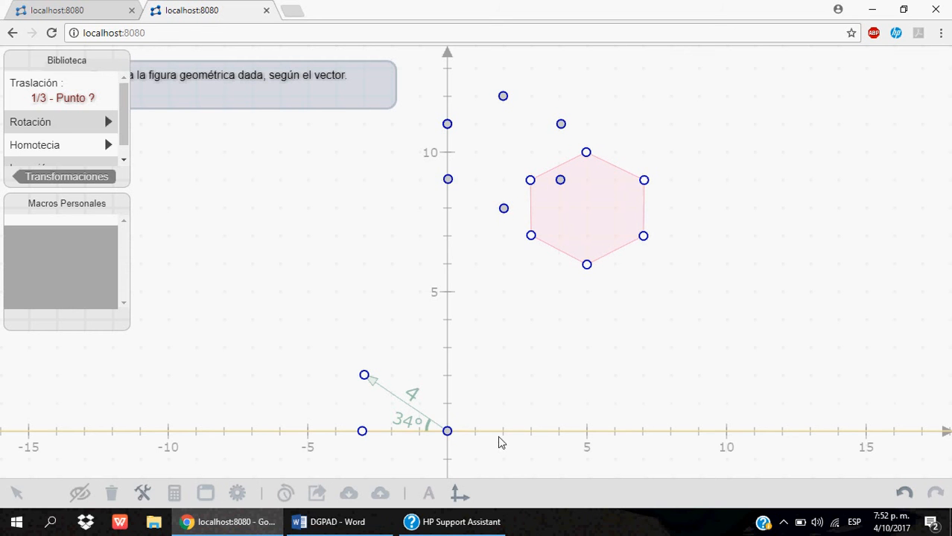
click(148, 486)
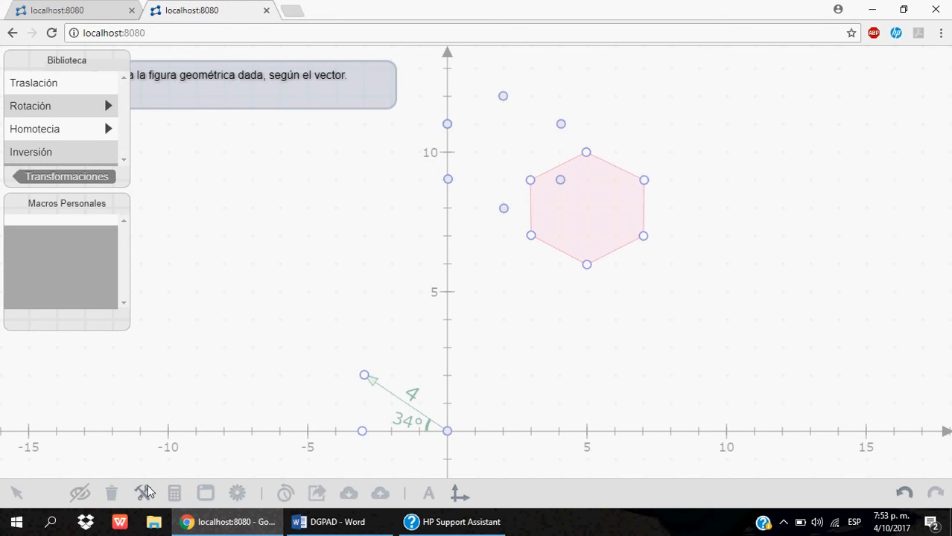
click(146, 491)
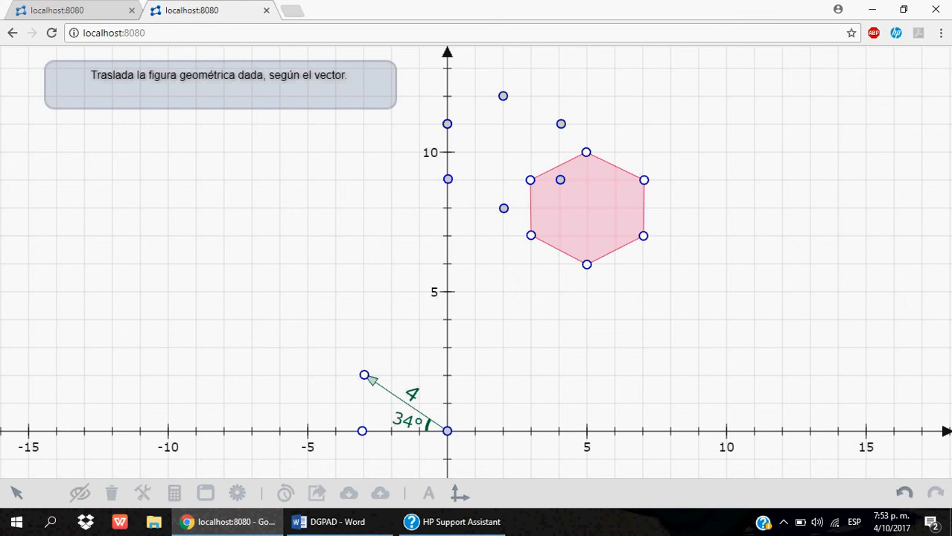
- In the triangle exercise below the hexagon, display the length of the vertical vector from (-3, -2) to (-3, -5) without decimals
drag(810, 303, 827, 176)
drag(775, 306, 758, 111)
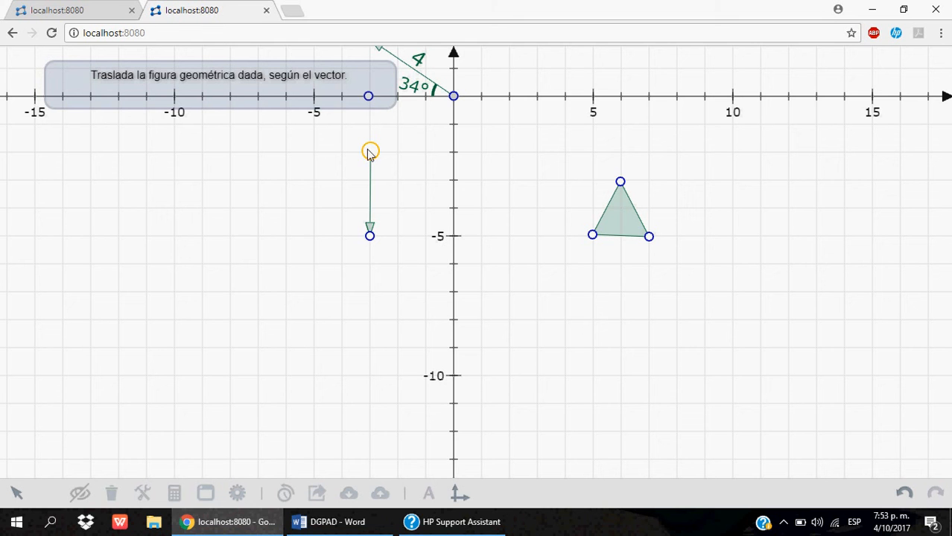
click(784, 522)
click(802, 487)
click(368, 184)
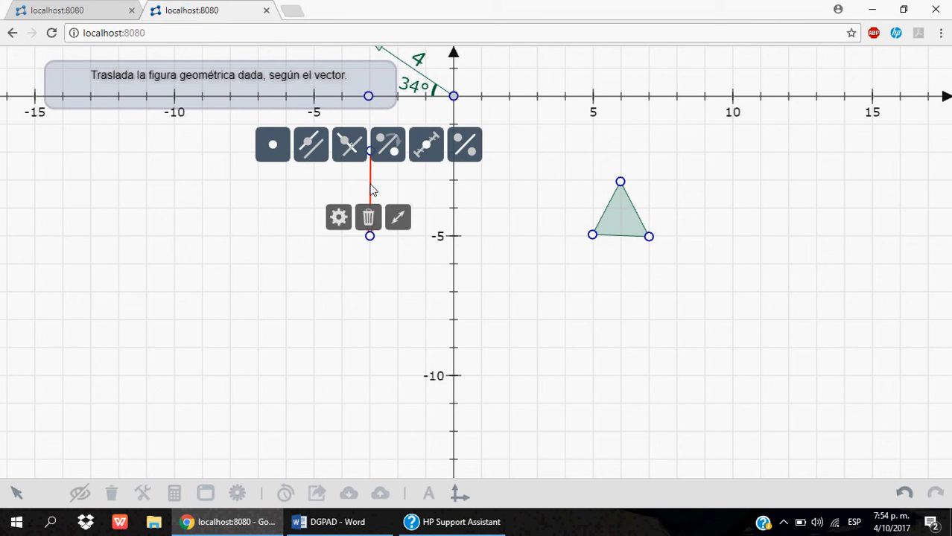
click(339, 217)
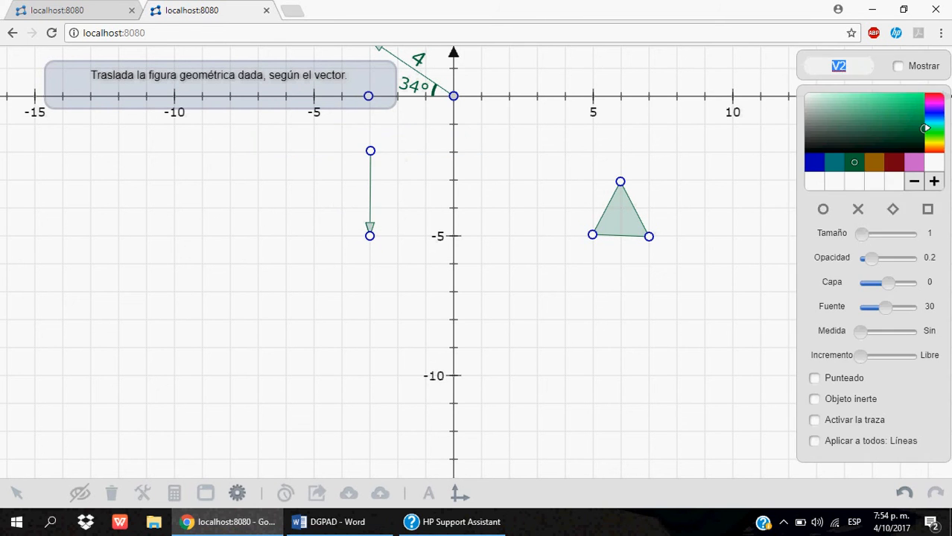
mouse_move(863, 334)
mouse_down()
mouse_move(904, 334)
mouse_move(866, 337)
mouse_up()
click(239, 492)
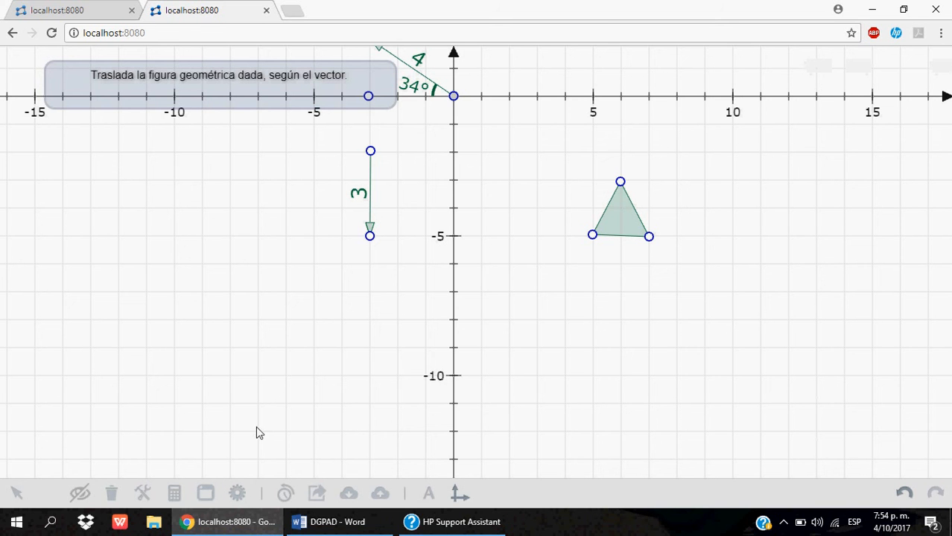
- Translate the triangle's vertex at (5, -5) with Traslación by the vector from (-3, -2) to (-3, -5)
click(145, 494)
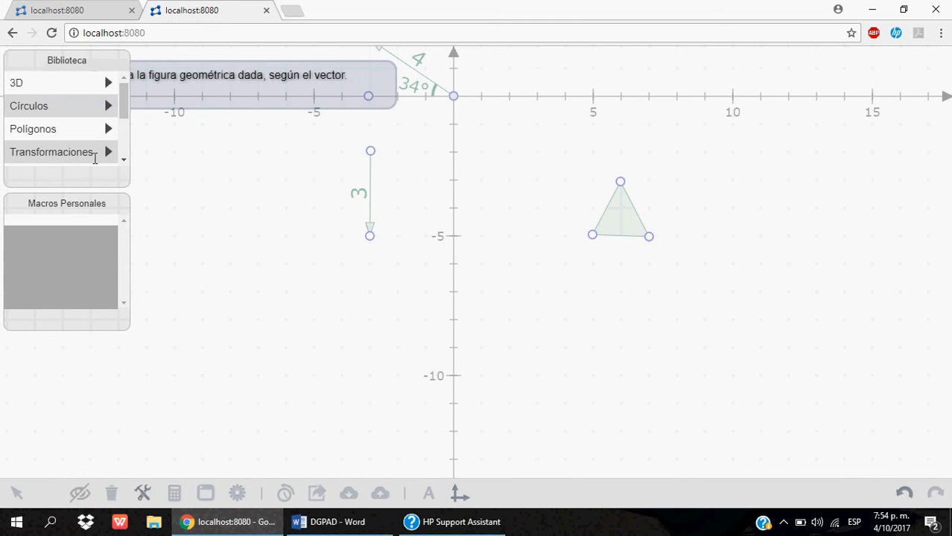
click(104, 154)
click(88, 90)
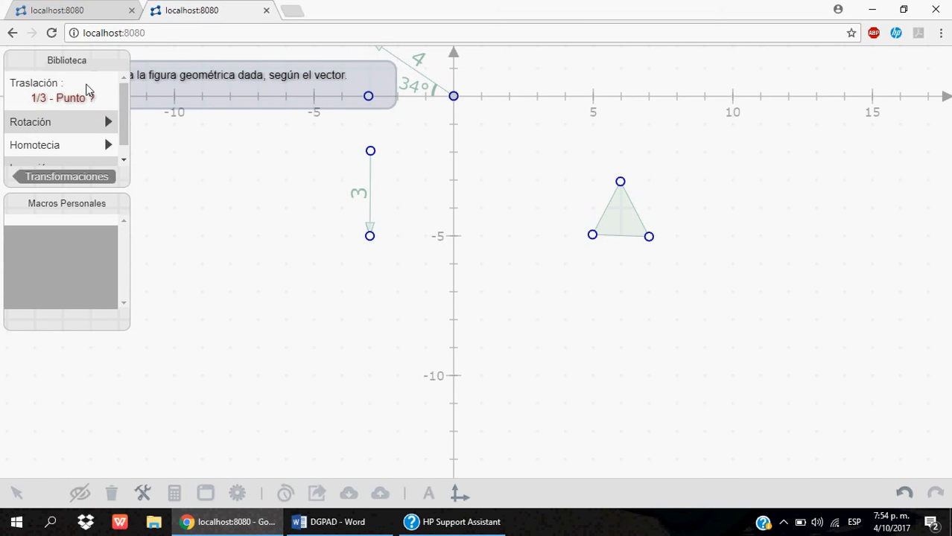
click(370, 151)
click(370, 235)
click(593, 236)
- Translate the triangle's vertices at (7, -5) and (6, -3) by the same vertical vector and close the macro library
click(370, 151)
click(370, 237)
click(649, 237)
click(371, 152)
click(370, 238)
click(621, 183)
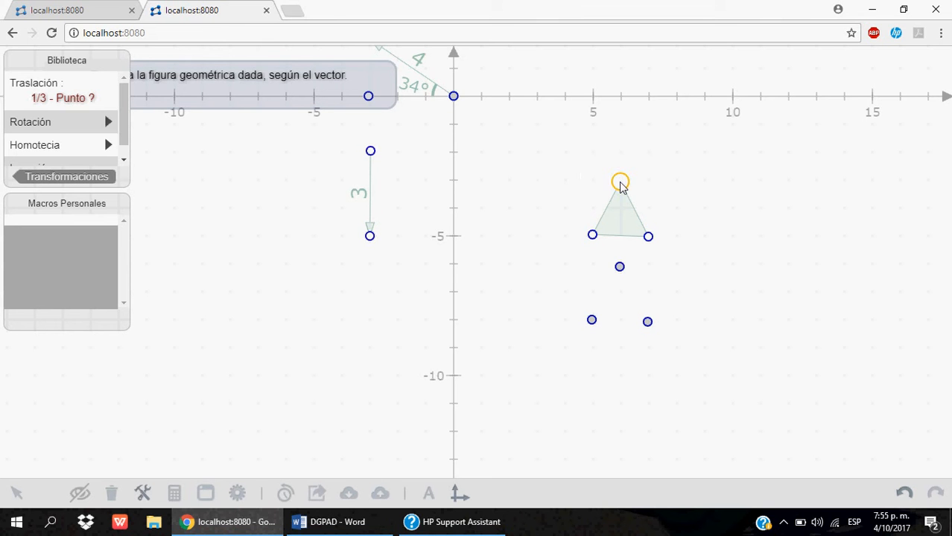
click(143, 496)
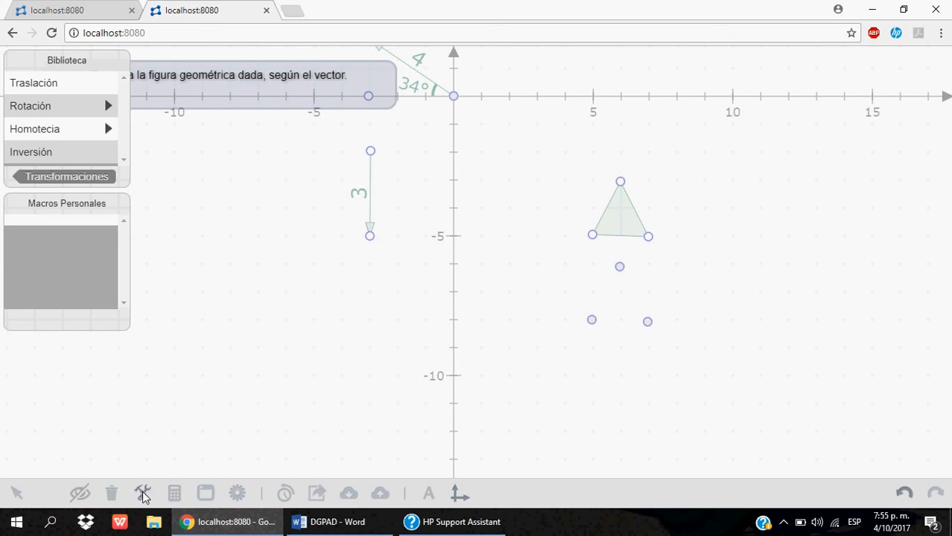
click(143, 496)
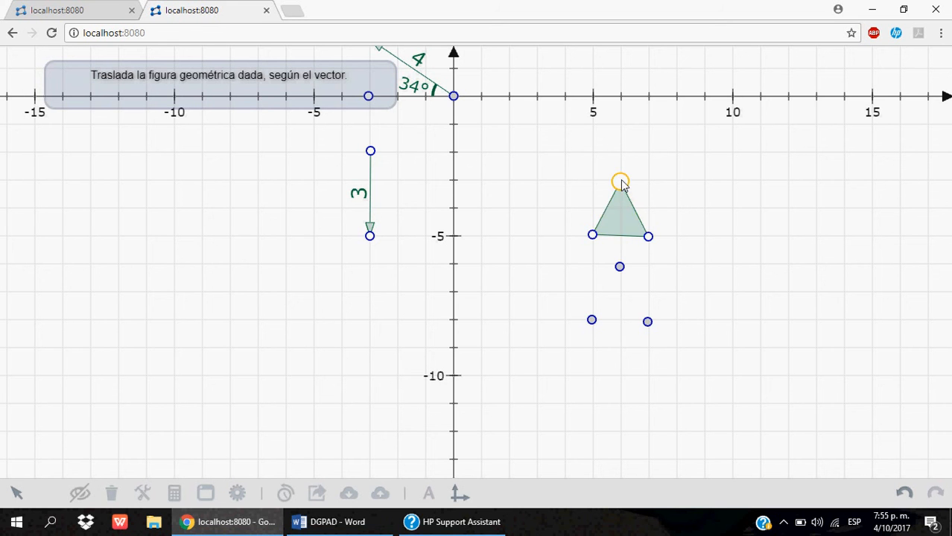
- Reshape the original triangle by moving its vertices to about (3.8, -3.6), (3.9, -5.4) and (7.3, -5.3)
drag(626, 179, 561, 197)
drag(593, 237, 564, 256)
mouse_move(647, 237)
mouse_down()
mouse_move(657, 222)
mouse_move(658, 248)
mouse_up()
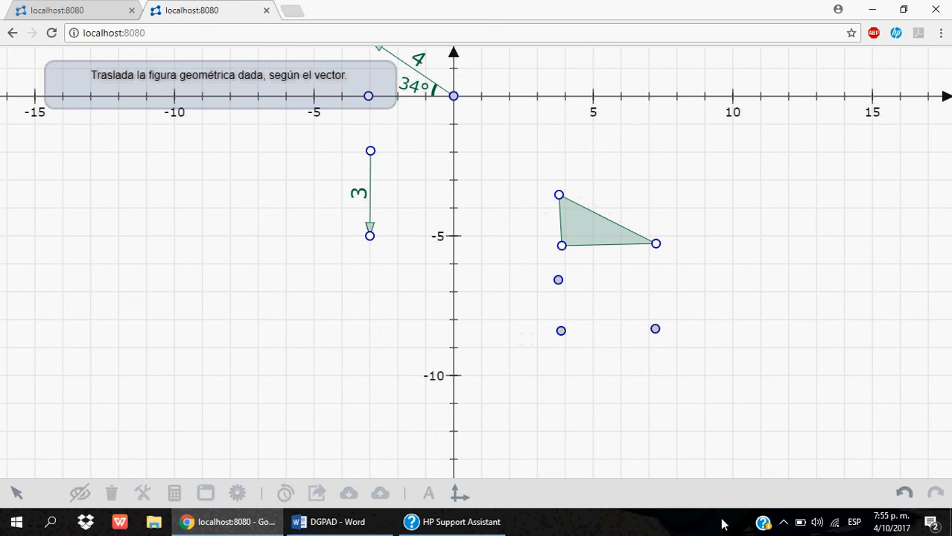